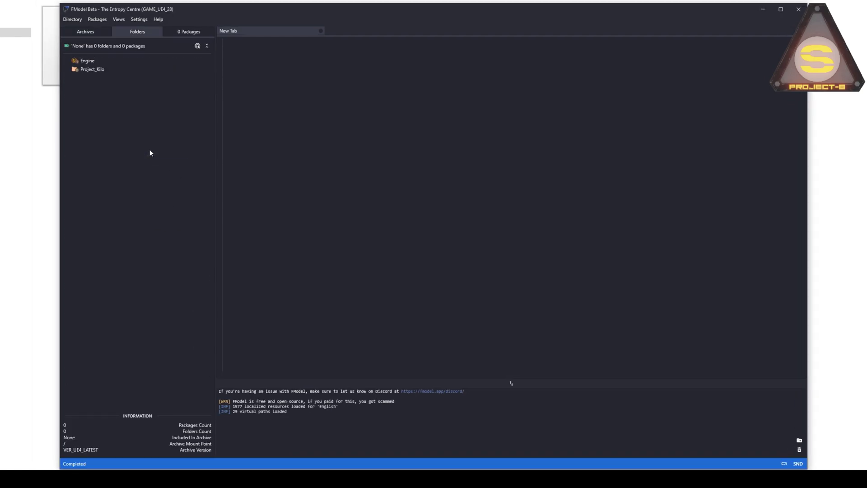
# Search the loaded packages for FONT and export Gameplay.ufont.
pyautogui.click(97, 19)
pyautogui.click(150, 48)
pyautogui.write('FONT')
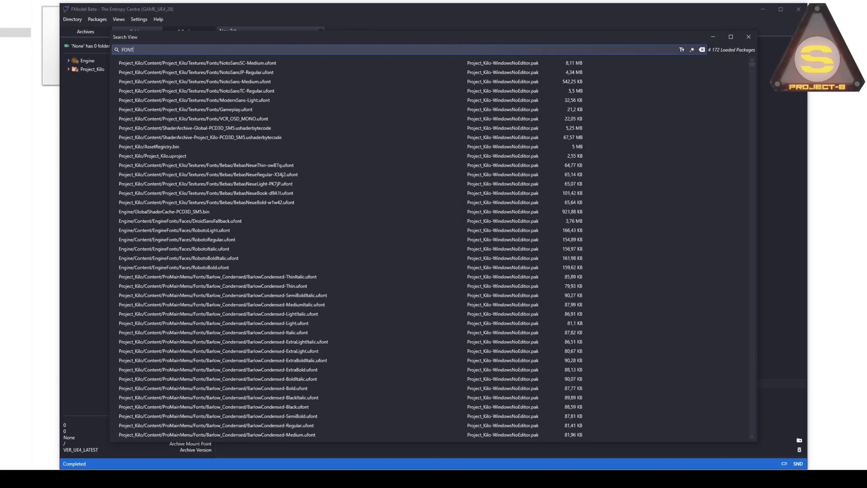
pyautogui.doubleClick(254, 109)
pyautogui.rightClick(165, 93)
pyautogui.click(187, 108)
# Rename the exported GamePlay.Ufont to GamePlay.ttf and preview it as a font.
pyautogui.press('Right')
pyautogui.press('F2')
pyautogui.write('ttf')
pyautogui.press('Return')
pyautogui.press('Return')
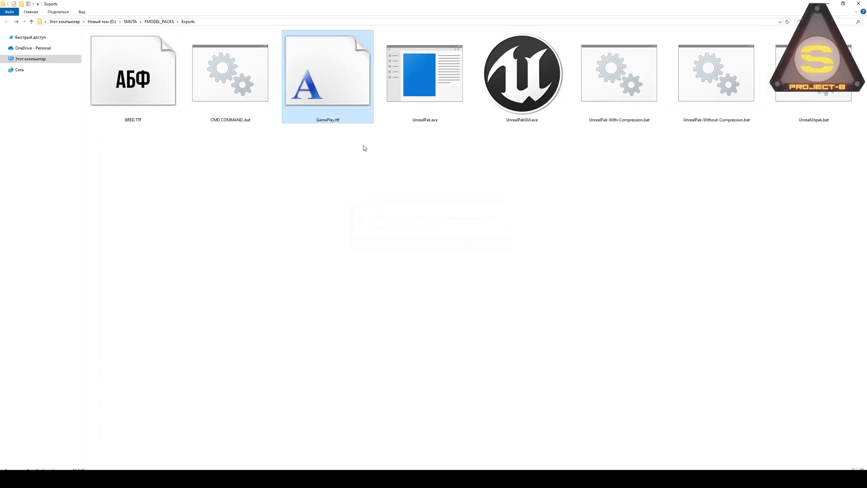
pyautogui.doubleClick(324, 103)
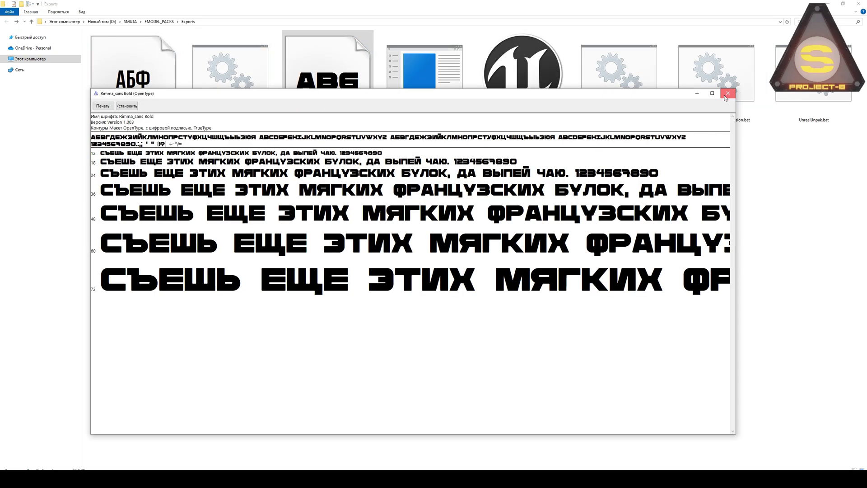
pyautogui.click(727, 93)
# Delete GamePlay.ttf and rename the BRED.TTF font to Gameplay.ttf.
pyautogui.press('Delete')
pyautogui.click(151, 86)
pyautogui.press('F2')
pyautogui.write('Gameplay.ttf')
pyautogui.press('Return')
pyautogui.press('Return')
# Copy Gameplay.ufont's directory path from FModel.
pyautogui.click(339, 447)
pyautogui.rightClick(154, 92)
pyautogui.moveTo(199, 156)
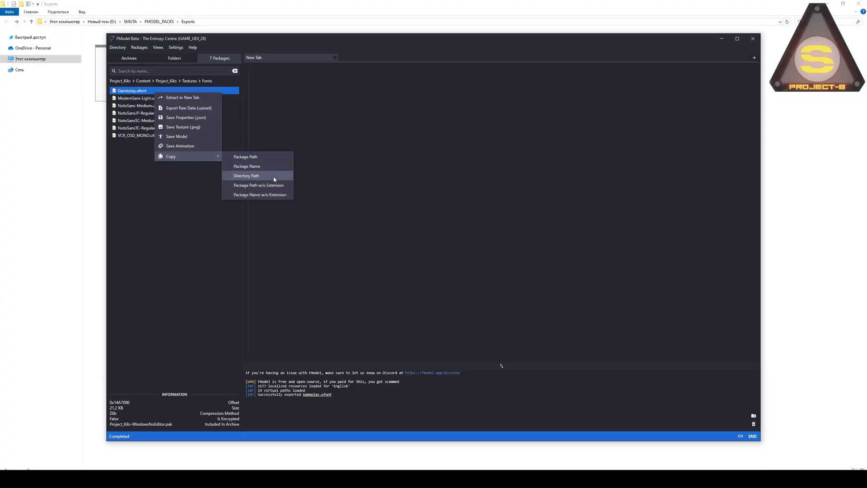
pyautogui.click(276, 165)
# Paste the Fonts directory path after mkdir in CMD COMMAND.bat.
pyautogui.doubleClick(154, 103)
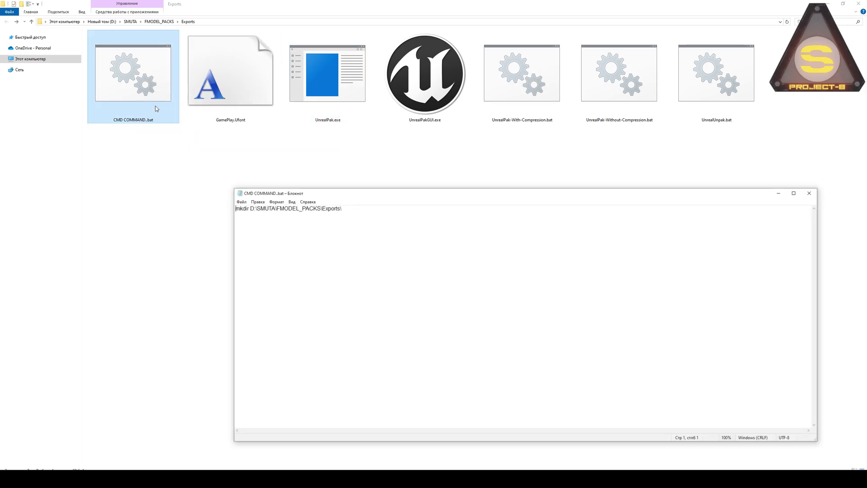
pyautogui.keyDown('ctrl'); pyautogui.scroll(1, 372, 215); pyautogui.keyUp('ctrl')
pyautogui.press('BackSpace')
pyautogui.hotkey('ctrl', 'v')
pyautogui.press('BackSpace')
pyautogui.press('BackSpace')
pyautogui.press('BackSpace')
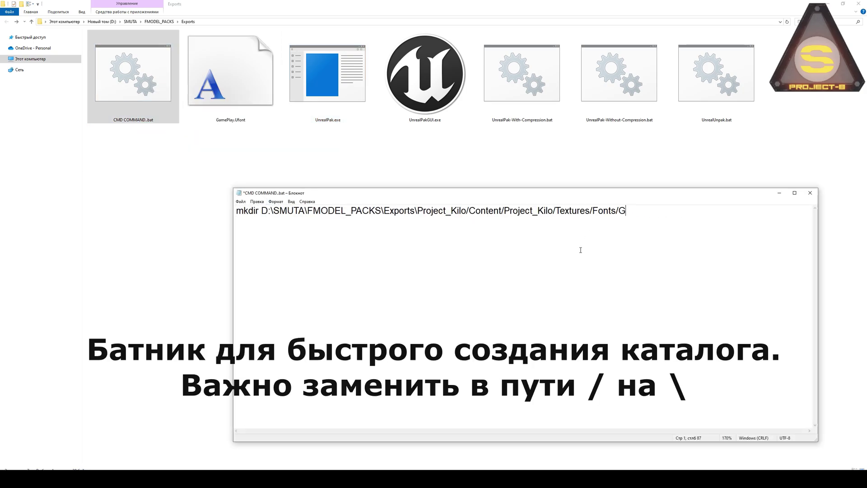
# Replace all / with \ in the batch file, save it, and run it.
pyautogui.click(257, 201)
pyautogui.click(280, 281)
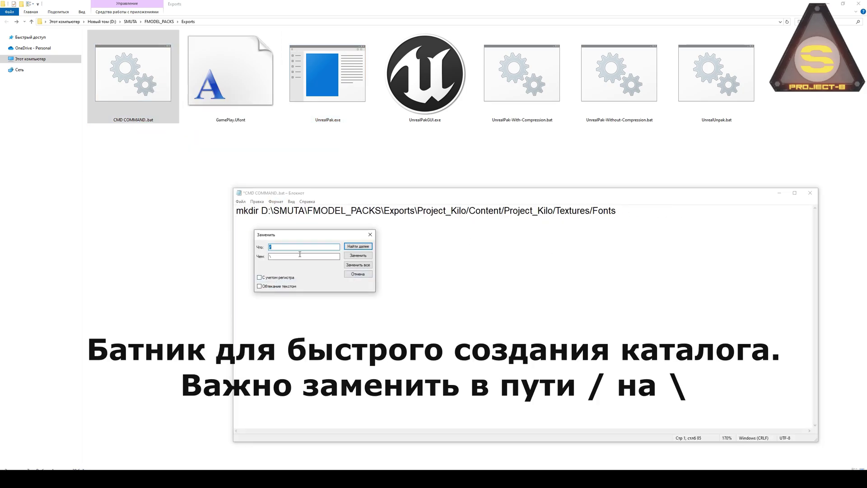
pyautogui.click(369, 234)
pyautogui.click(809, 193)
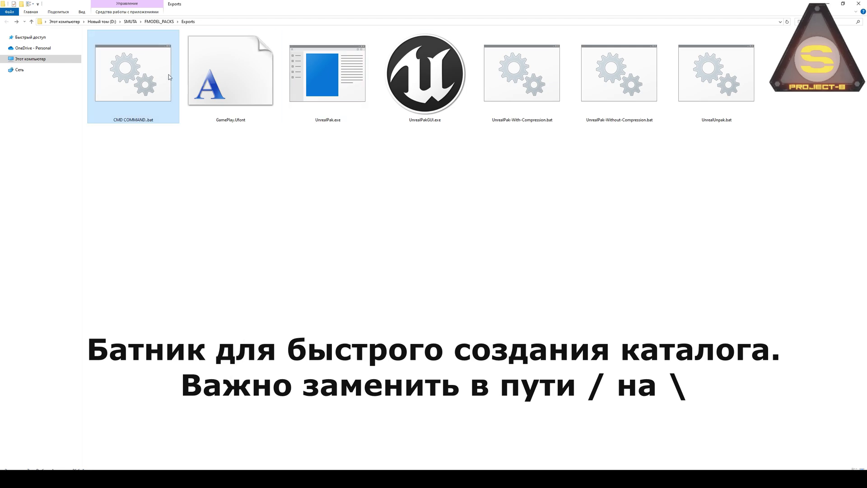
pyautogui.doubleClick(158, 76)
# Move GamePlay.Ufont into Project_Kilo's Fonts folder.
pyautogui.rightClick(122, 76)
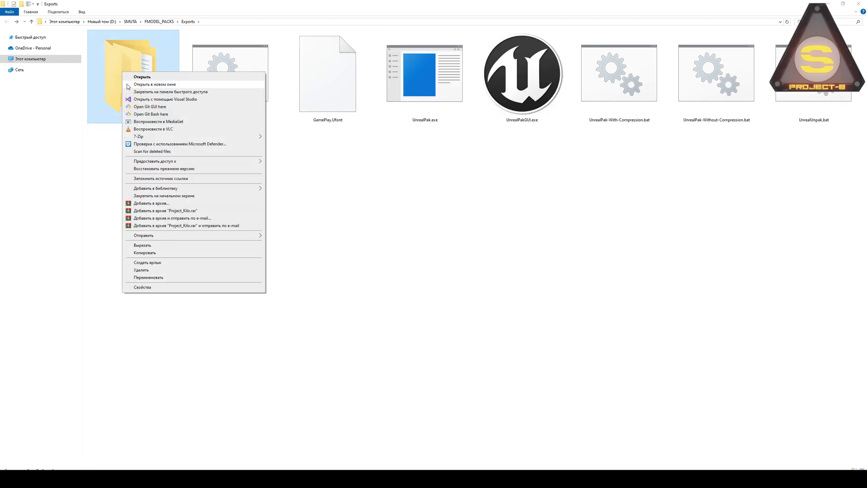
pyautogui.click(135, 89)
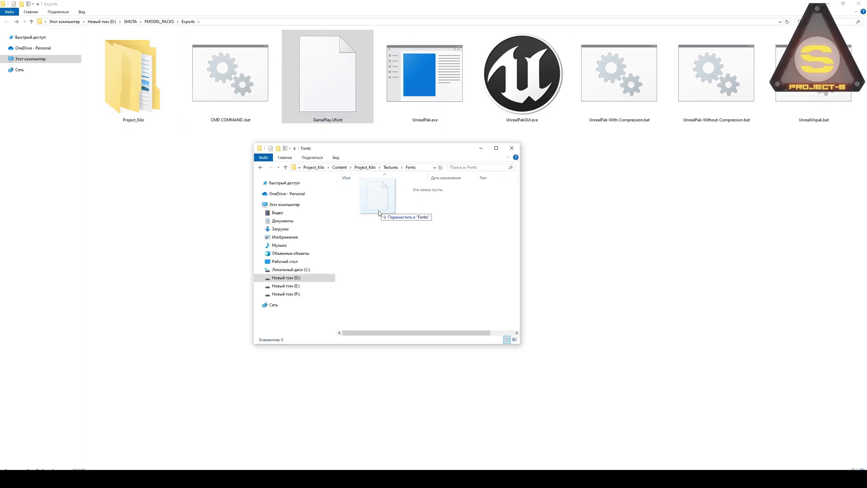
pyautogui.moveTo(327, 74); pyautogui.dragTo(390, 227)
pyautogui.click(511, 147)
# Pack Project_Kilo into Project_Kilo.pak with UnrealPak-With-Compression.bat.
pyautogui.moveTo(133, 75); pyautogui.dragTo(523, 74)
pyautogui.click(431, 111)
pyautogui.click(434, 119)
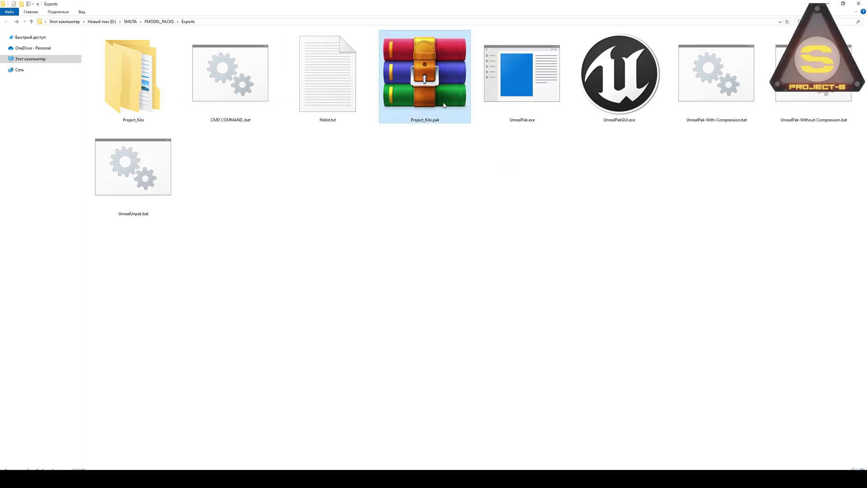
# Copy Project_Kilo.pak into the game's Paks folder and rename it TTF_P.pak.
pyautogui.hotkey('ctrl', 'c')
pyautogui.click(189, 478)
pyautogui.click(221, 447)
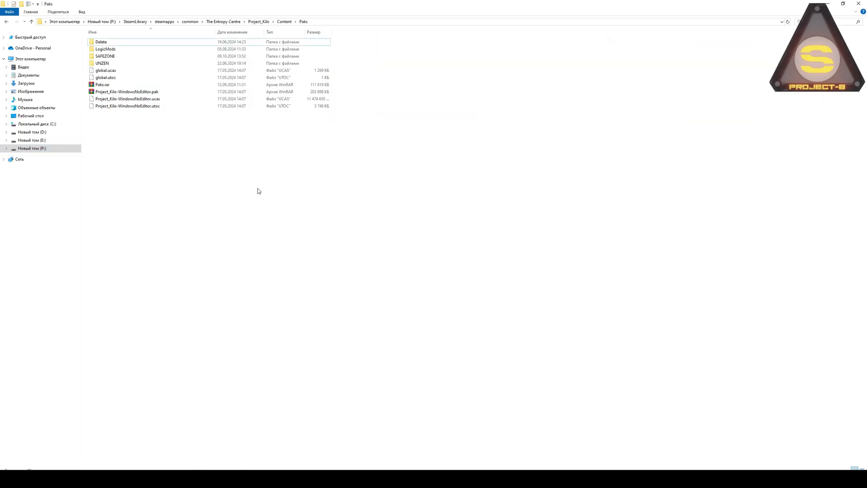
pyautogui.hotkey('ctrl', 'v')
pyautogui.press('F2')
pyautogui.write('TTF_')
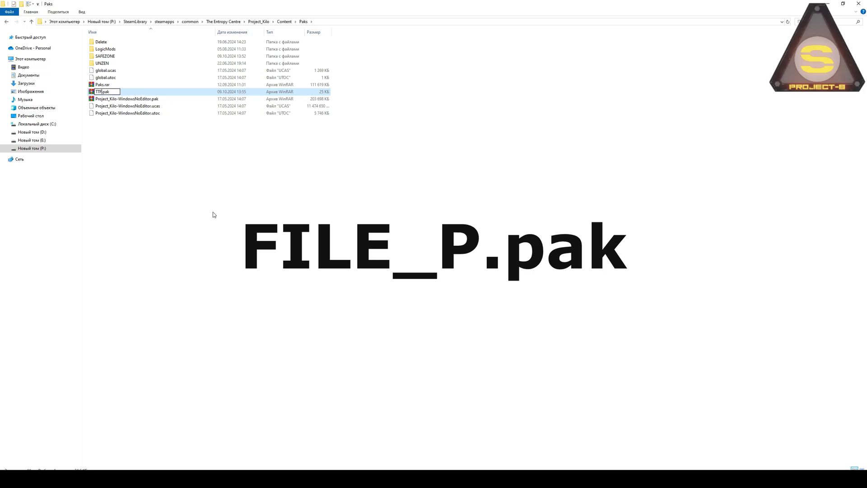
pyautogui.write('P')
pyautogui.press('Return')
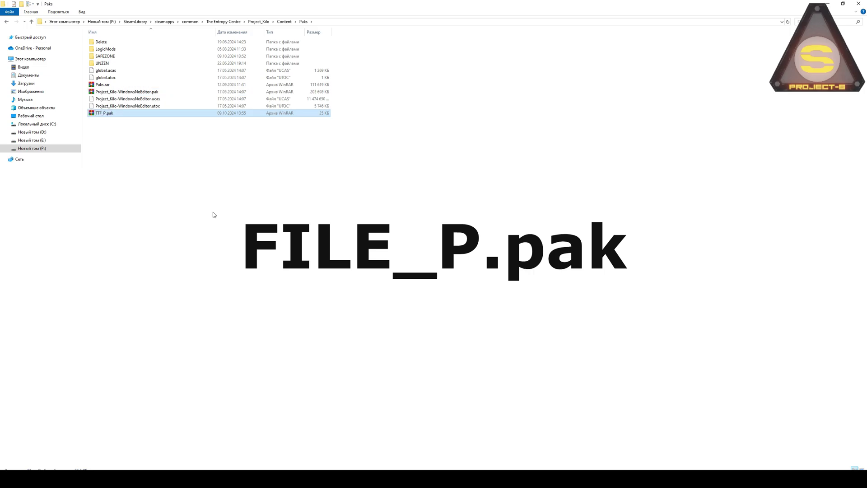
pyautogui.click(2, 60)
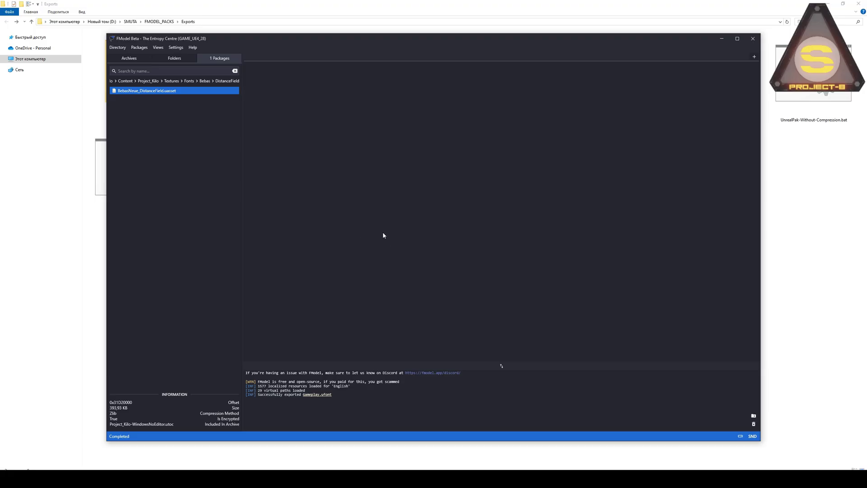
# Inspect BebasNeue_DistanceField.uasset and export its raw data.
pyautogui.doubleClick(175, 91)
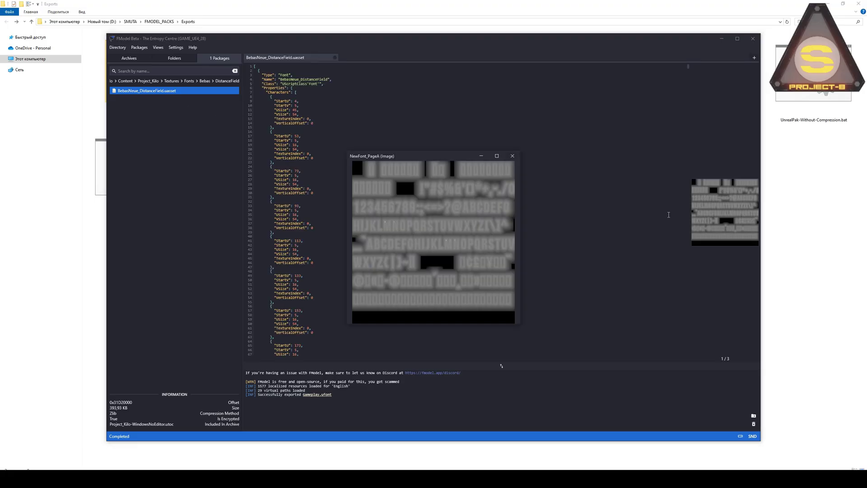
pyautogui.click(512, 156)
pyautogui.rightClick(207, 89)
pyautogui.click(232, 104)
# Rename BebasNeue_DistanceField.uasset to BebasNeue_DistanceField.ttf, accepting the extension warning.
pyautogui.click(803, 244)
pyautogui.click(236, 105)
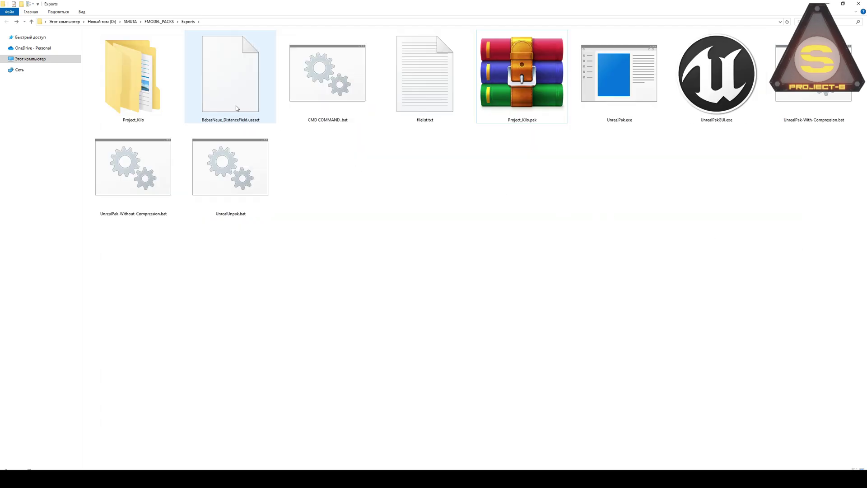
pyautogui.click(261, 120)
pyautogui.write('ttf')
pyautogui.press('Return')
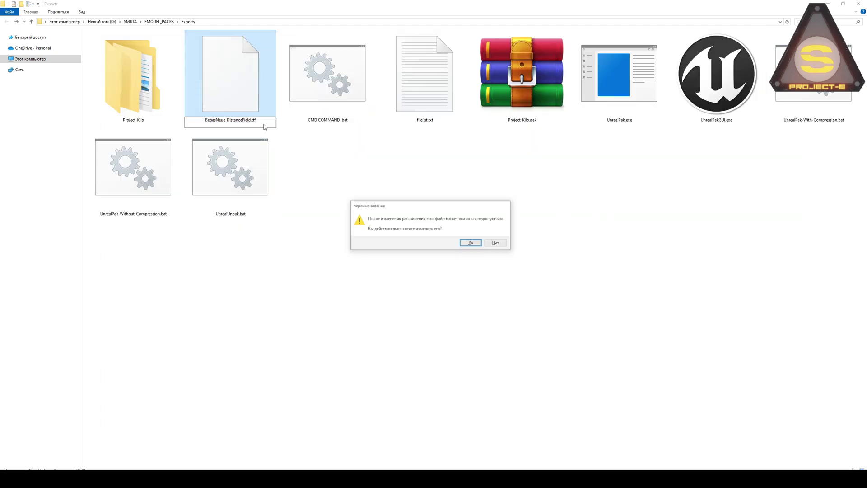
pyautogui.press('Return')
pyautogui.press('Return')
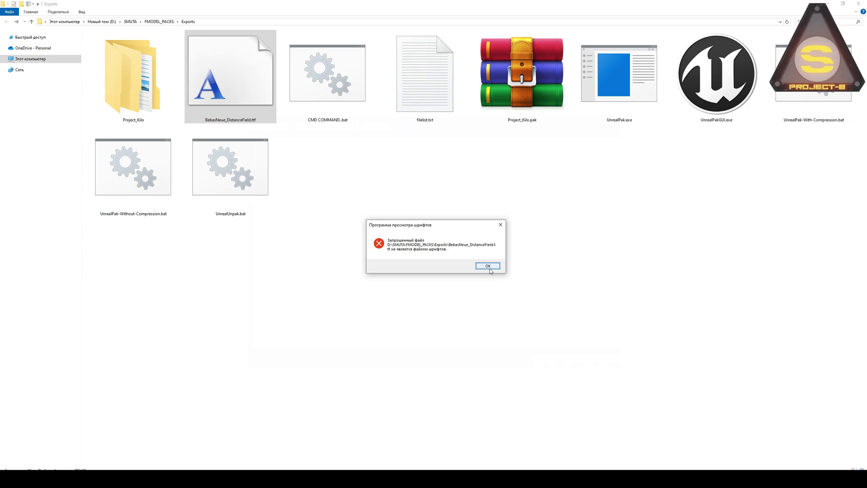
# Dismiss the not-a-font error and choose the Games category in Unreal's Project Browser.
pyautogui.click(488, 266)
pyautogui.click(483, 232)
pyautogui.click(508, 359)
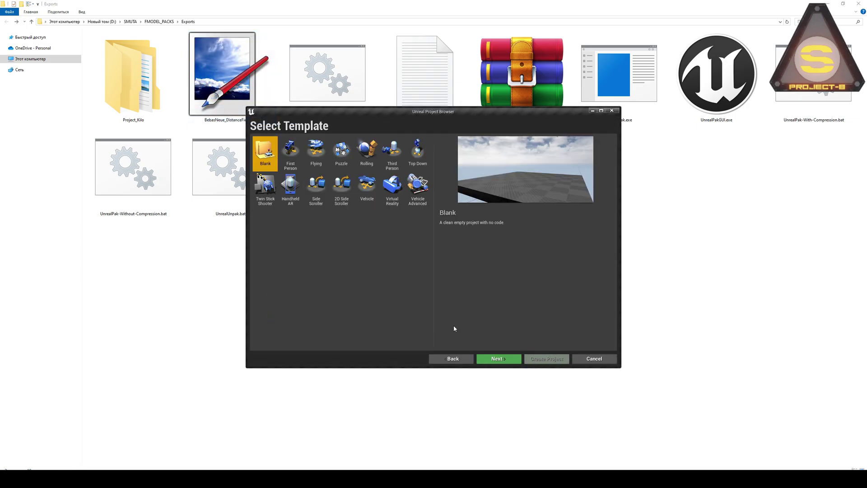
# Create a Blank Blueprint Desktop/Console project named Project_Kilo in D:\Unreal Projects.
pyautogui.click(499, 358)
pyautogui.click(460, 161)
pyautogui.click(470, 193)
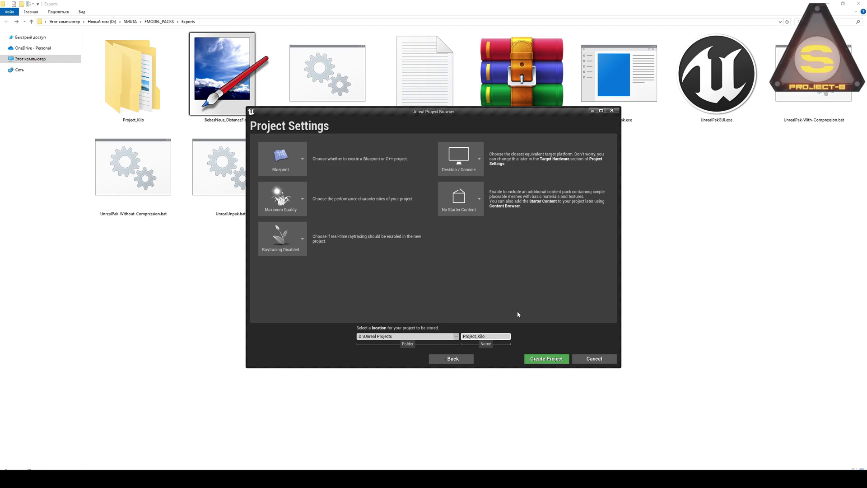
pyautogui.click(546, 359)
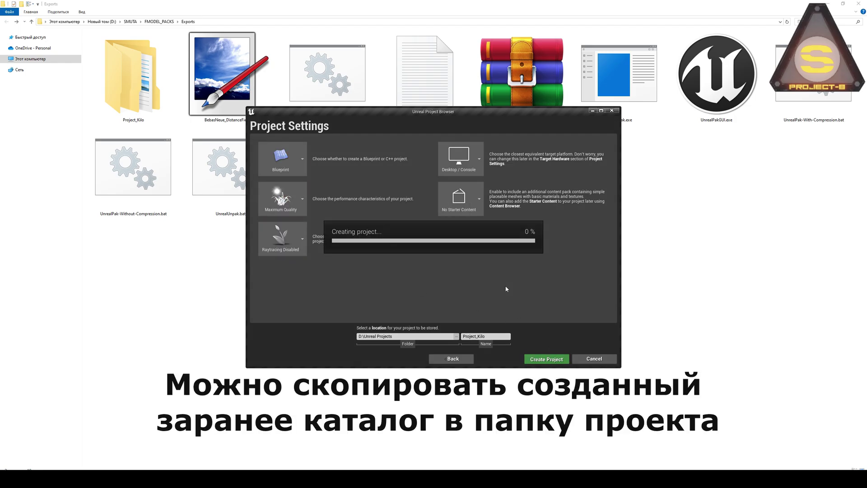
# Copy the Project_Kilo folder into the new project's Content folder.
pyautogui.rightClick(130, 43)
pyautogui.click(189, 213)
pyautogui.moveTo(190, 478)
pyautogui.click(203, 434)
pyautogui.click(250, 446)
pyautogui.hotkey('ctrl', 'v')
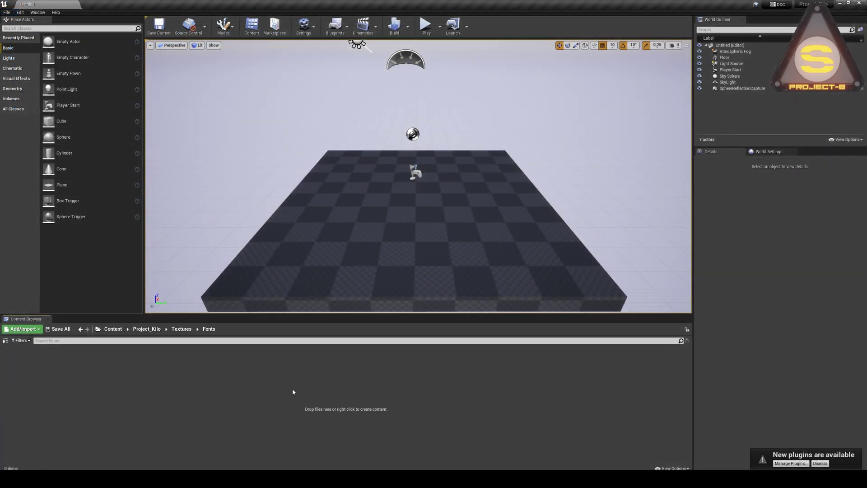
# Create a Font asset named GamePlay in the Fonts folder and open it.
pyautogui.rightClick(292, 388)
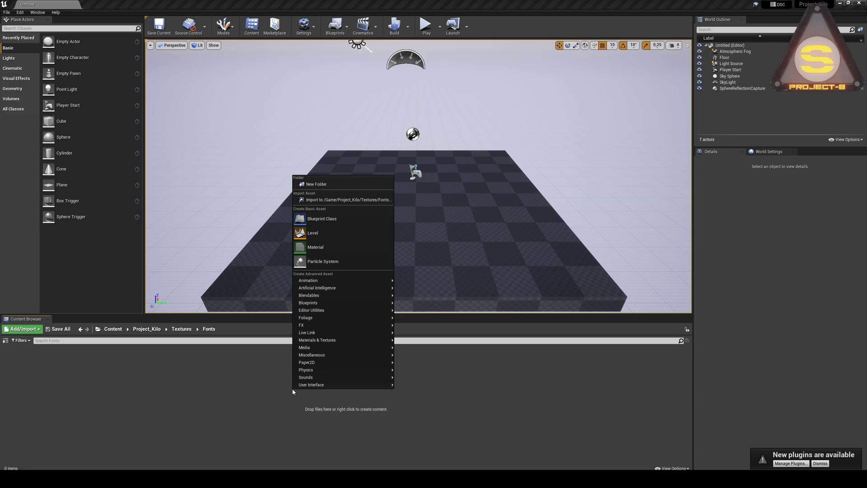
pyautogui.moveTo(361, 384)
pyautogui.click(400, 383)
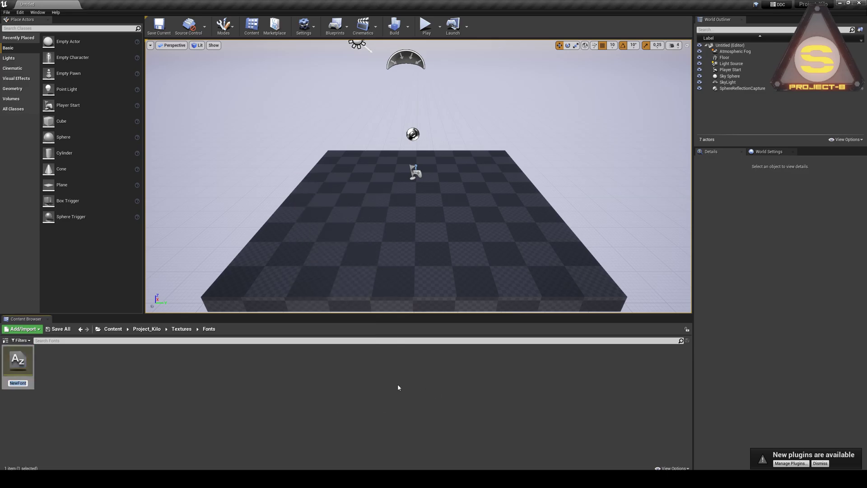
pyautogui.write('Play')
pyautogui.press('Return')
pyautogui.doubleClick(18, 360)
# Set the font cache type to Offline.
pyautogui.click(687, 71)
pyautogui.click(676, 76)
pyautogui.click(484, 266)
pyautogui.write('n')
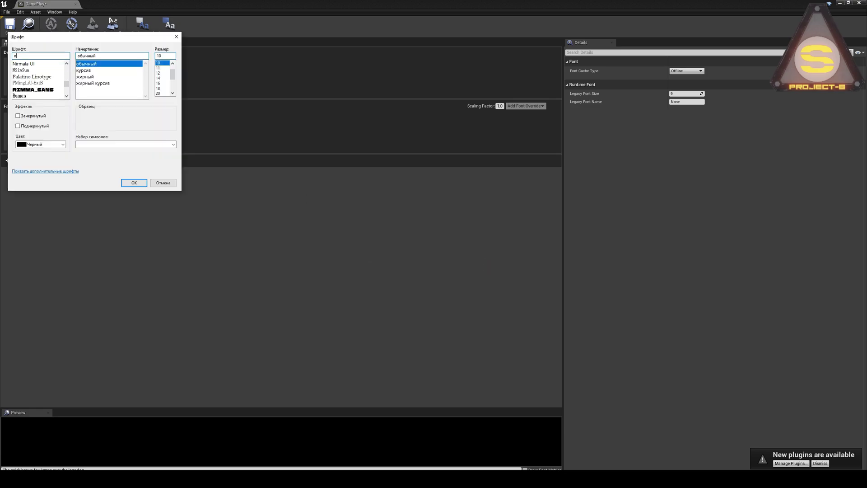
# Generate the font from bold Rimma_sans, enable Use Distance Field Alpha, and set Texture Page Width 512.
pyautogui.click(41, 90)
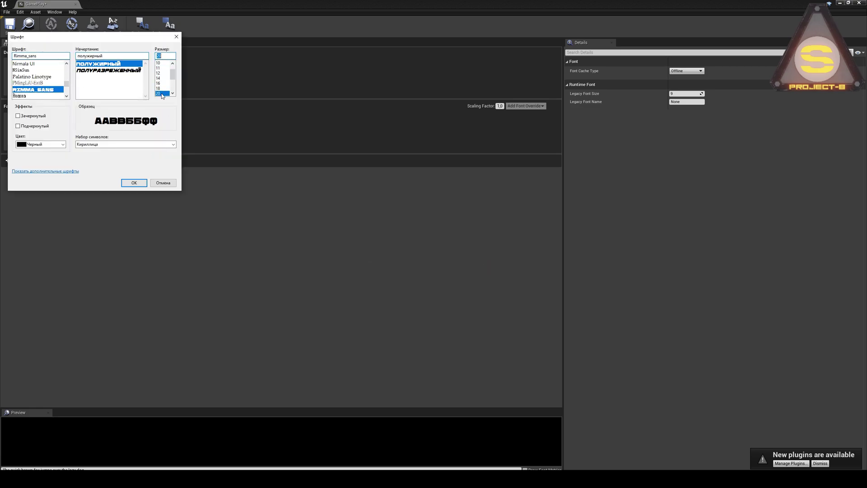
pyautogui.click(134, 183)
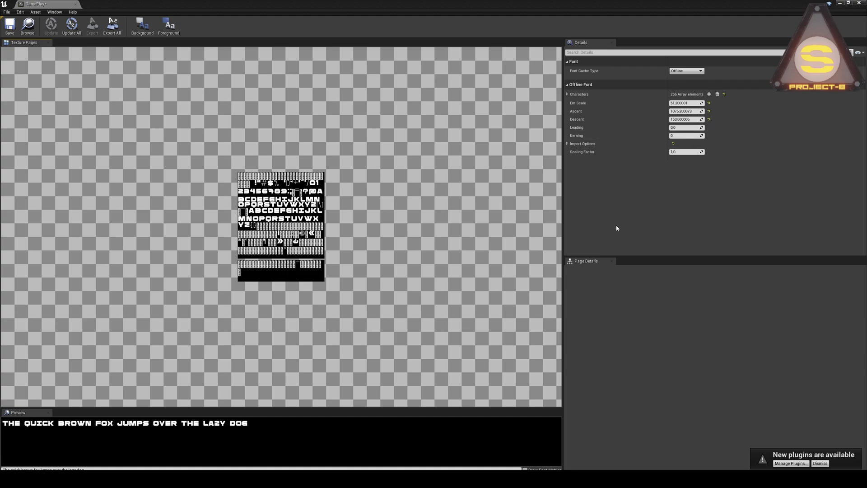
pyautogui.click(582, 144)
pyautogui.scroll(-5, 602, 174)
pyautogui.click(672, 222)
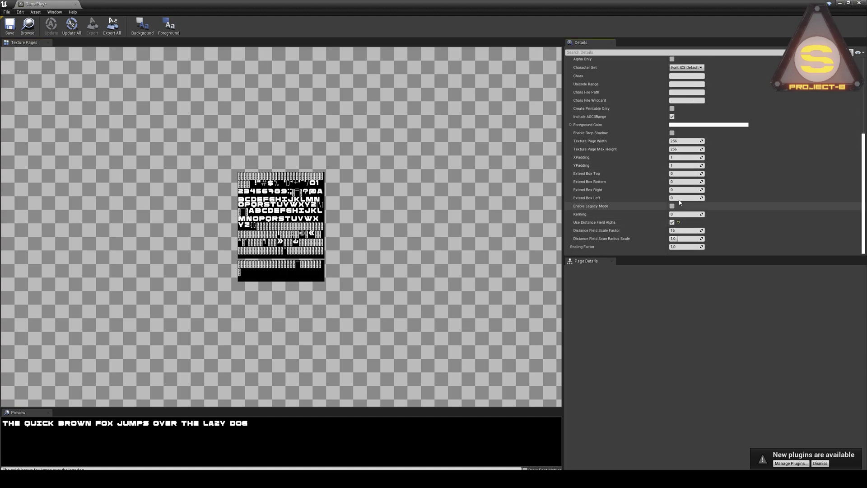
pyautogui.click(683, 140)
pyautogui.write('512')
pyautogui.press('Return')
pyautogui.scroll(5, 683, 181)
pyautogui.write('0400-04ff')
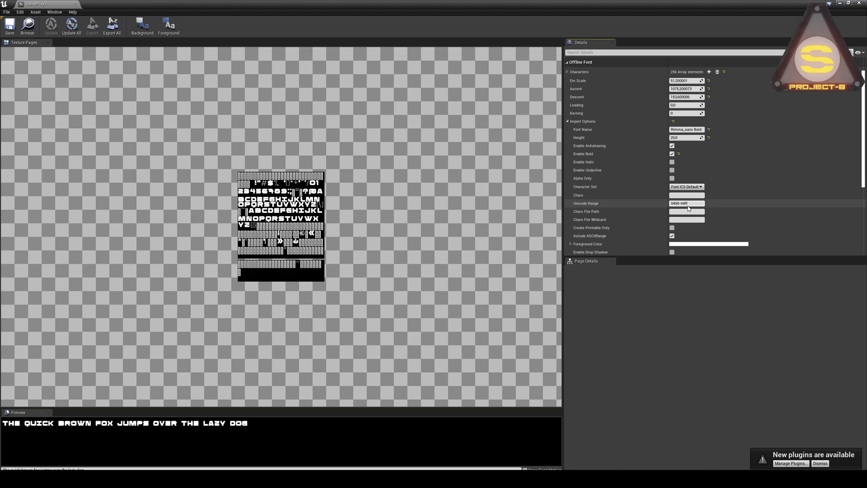
# Set the Unicode range to 0400-04FF and X/Y padding to 4.
pyautogui.press('Return')
pyautogui.scroll(1, 747, 194)
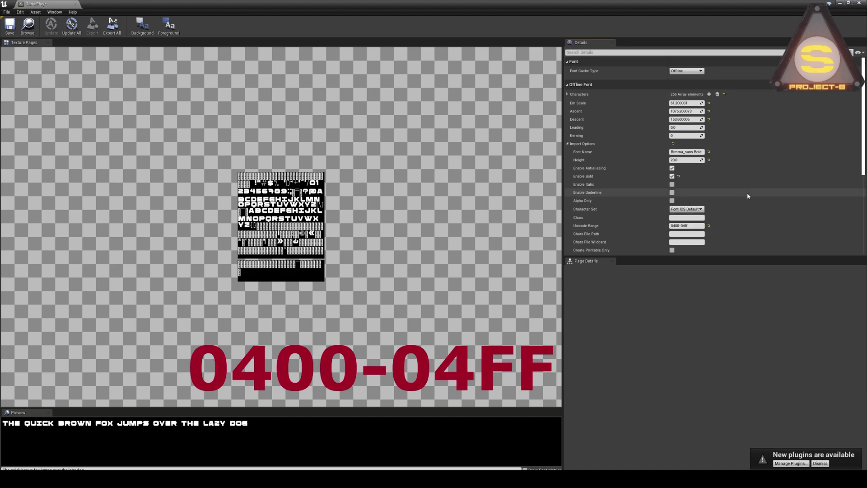
pyautogui.click(701, 152)
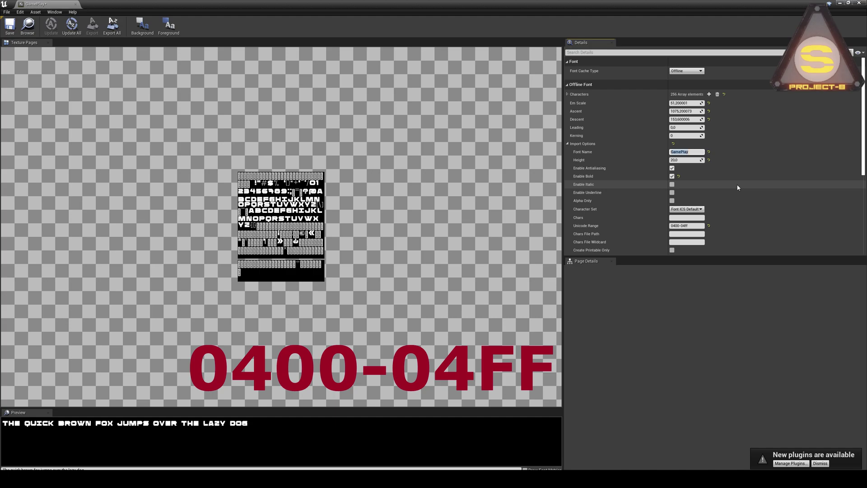
pyautogui.scroll(-6, 749, 172)
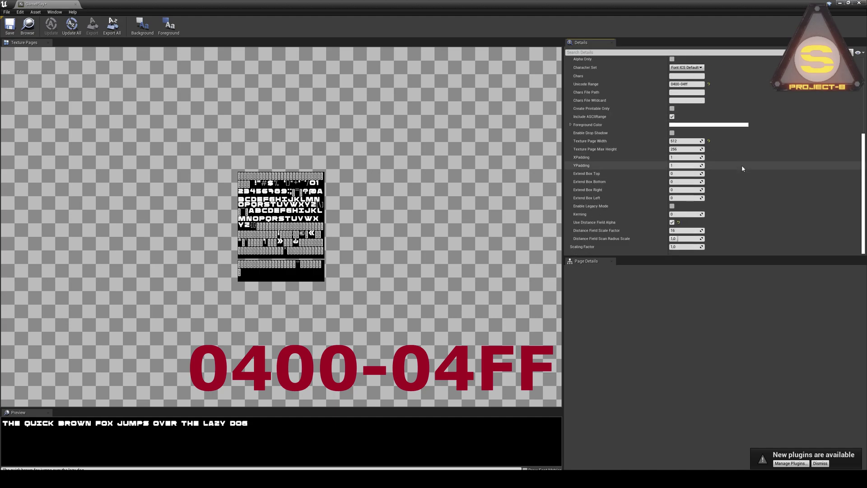
# Reimport the GamePlay font so its atlas includes Cyrillic glyphs.
pyautogui.click(35, 11)
pyautogui.click(49, 56)
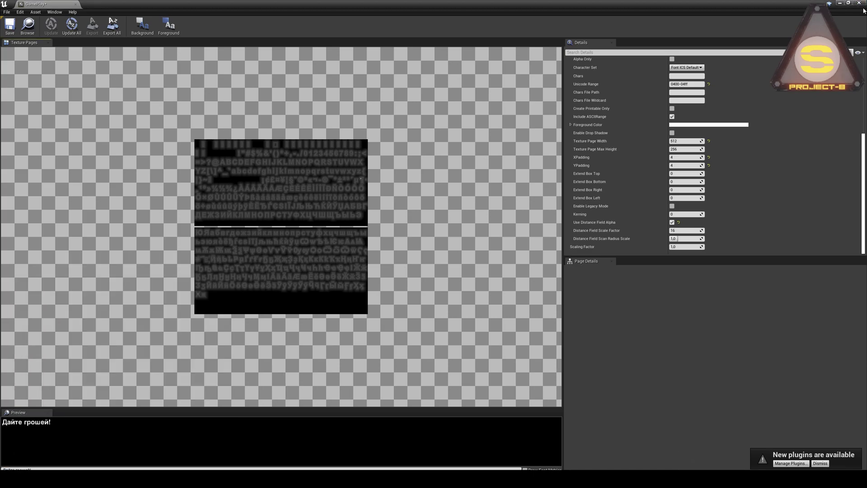
pyautogui.hotkey('alt', 'Tab')
pyautogui.rightClick(30, 358)
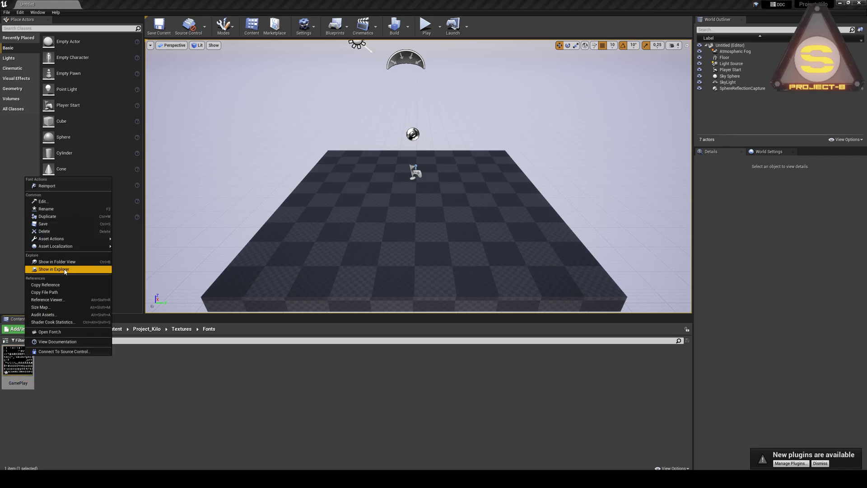
# Locate GamePlay.uasset on disk in Project_Kilo\Textures\Fonts.
pyautogui.click(59, 272)
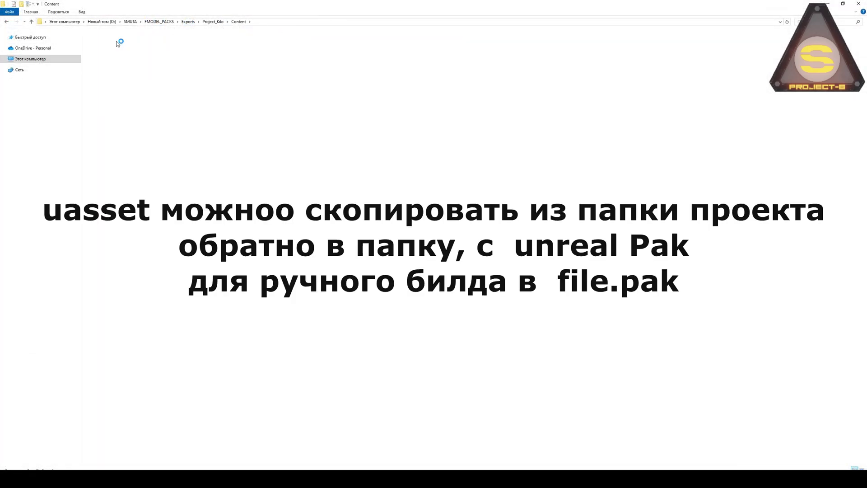
pyautogui.doubleClick(109, 49)
pyautogui.doubleClick(116, 42)
pyautogui.doubleClick(145, 42)
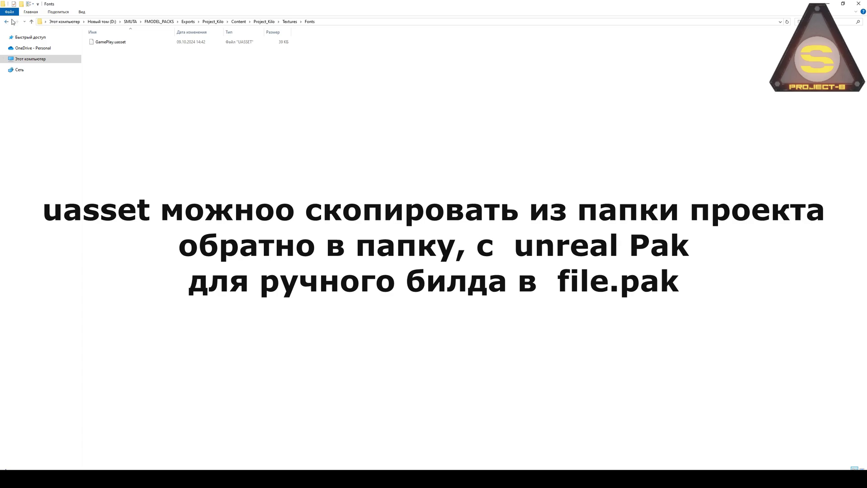
# Pack the Exports Project_Kilo folder into a compressed .pak with UnrealPak-With-Compression.bat.
pyautogui.click(188, 21)
pyautogui.click(512, 88)
pyautogui.moveTo(134, 74); pyautogui.dragTo(716, 74)
# Return to Unreal and bring up the GamePlay font asset's actions.
pyautogui.click(530, 157)
pyautogui.click(412, 466)
pyautogui.rightClick(18, 361)
pyautogui.moveTo(70, 242)
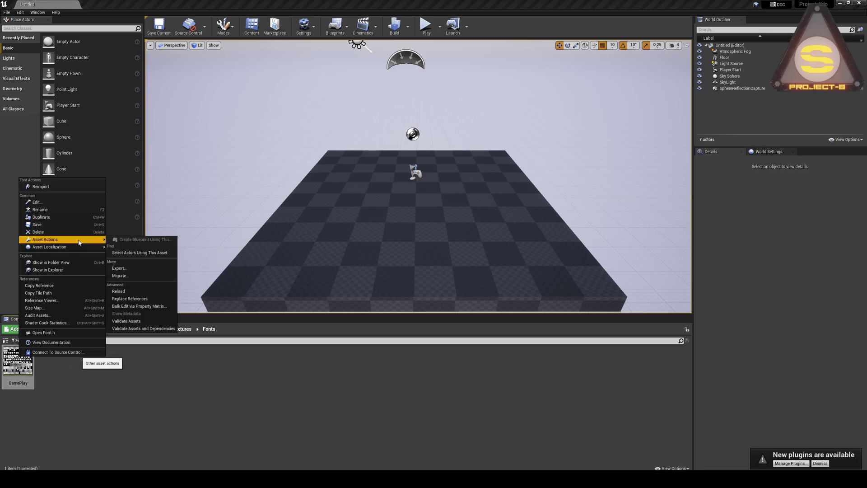
# Tick Use Io Store in Project Settings > Packaging.
pyautogui.click(38, 13)
pyautogui.moveTo(56, 12)
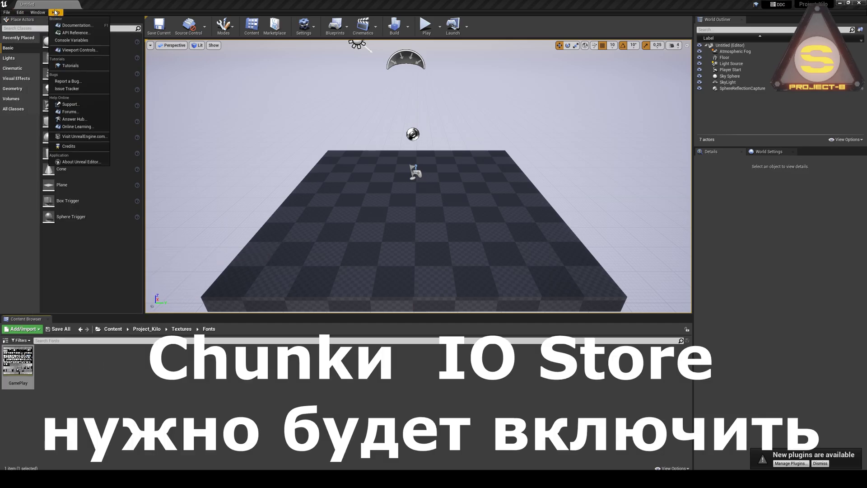
pyautogui.click(72, 109)
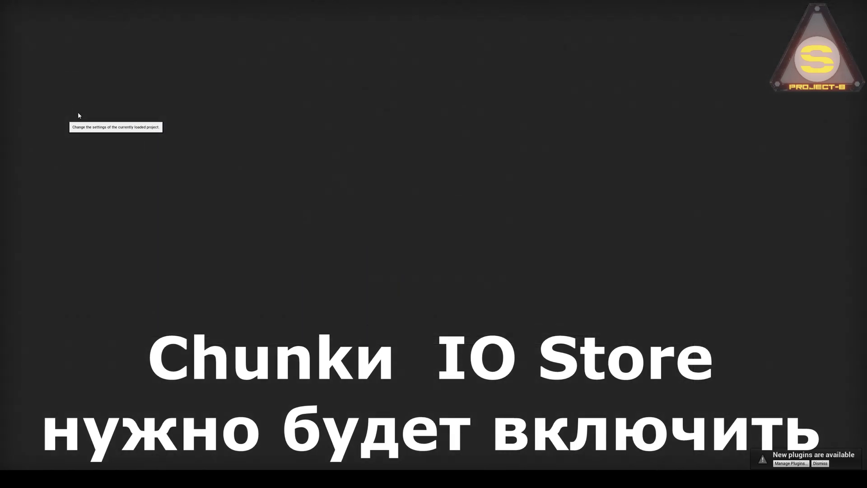
pyautogui.click(20, 83)
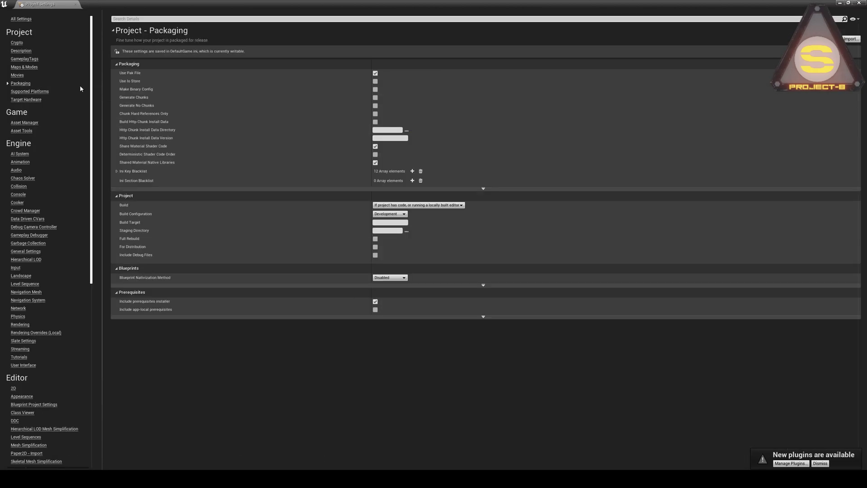
pyautogui.click(374, 82)
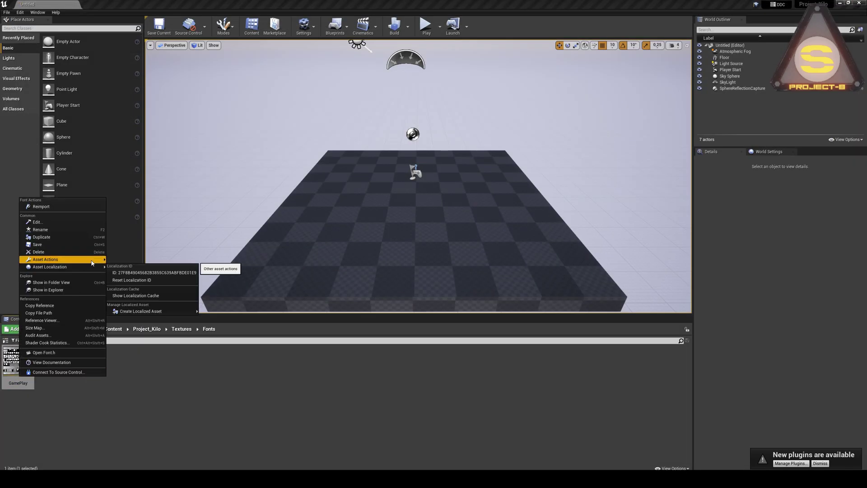
pyautogui.moveTo(92, 263)
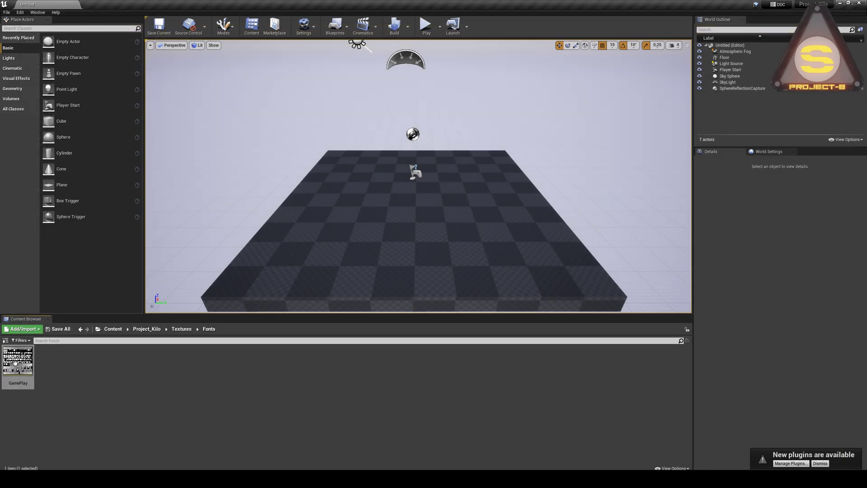
# Assign the GamePlay font asset to chunk 199 and verify the chunk assignment.
pyautogui.rightClick(16, 361)
pyautogui.moveTo(81, 246)
pyautogui.click(149, 329)
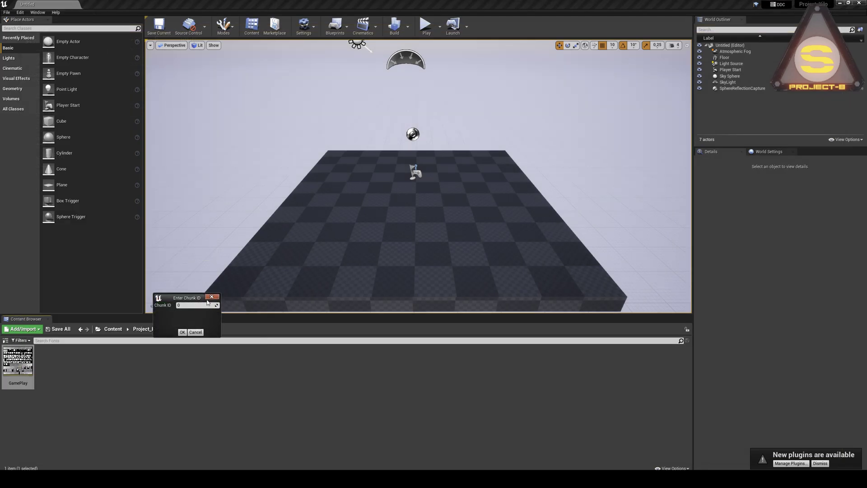
pyautogui.moveTo(187, 298); pyautogui.dragTo(391, 199)
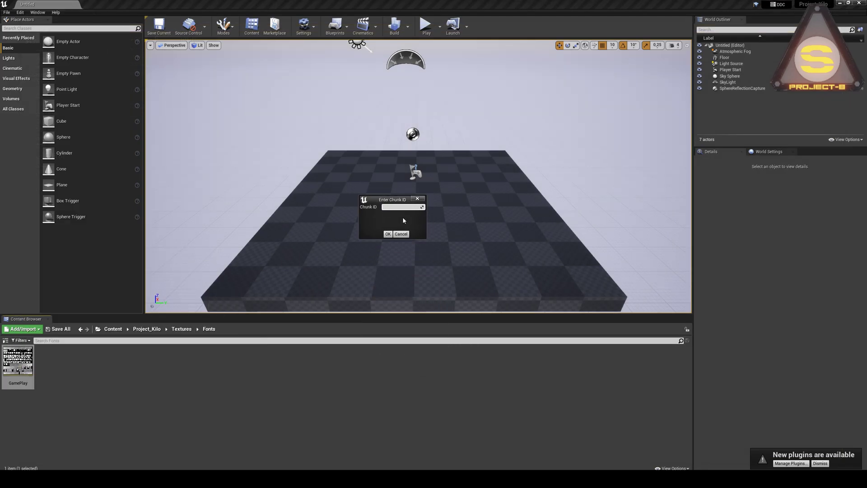
pyautogui.write('199')
pyautogui.click(388, 234)
pyautogui.rightClick(18, 361)
pyautogui.moveTo(75, 244)
pyautogui.moveTo(176, 334)
pyautogui.click(113, 384)
# Package the project for Windows (64-bit) into the confirmed output folder.
pyautogui.click(7, 12)
pyautogui.moveTo(54, 123)
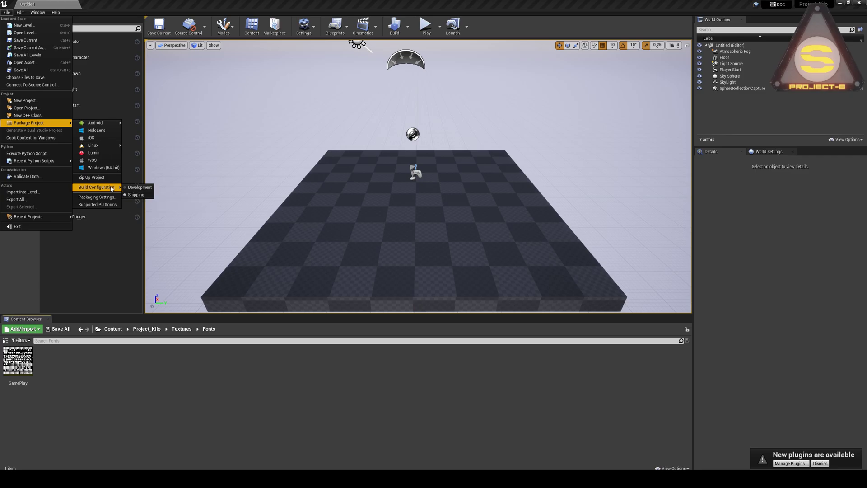
pyautogui.click(106, 169)
pyautogui.click(353, 234)
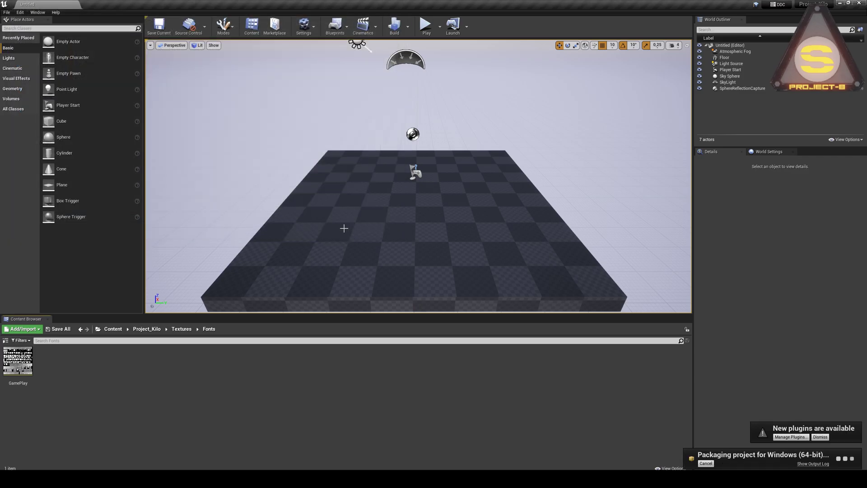
# Go to WindowsNoEditor\Project_Kilo\Content\Paks and select the three pakchunk199 files.
pyautogui.hotkey('alt', 'Tab')
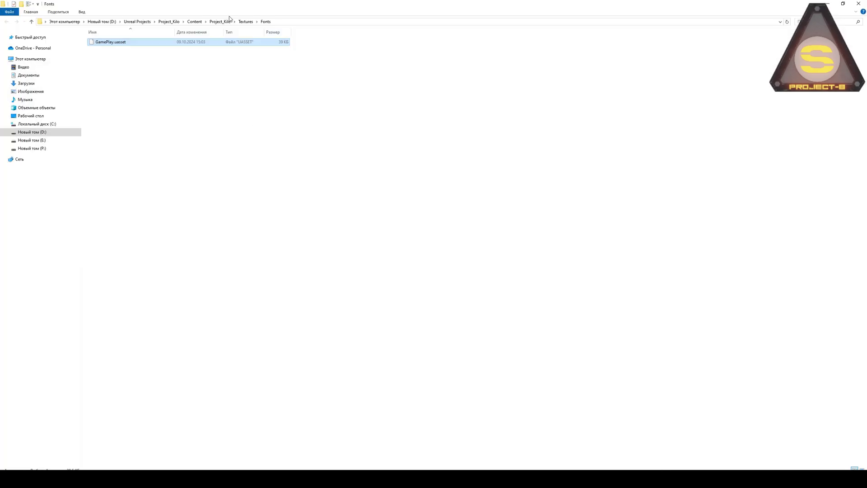
pyautogui.doubleClick(108, 92)
pyautogui.doubleClick(113, 49)
pyautogui.doubleClick(118, 42)
pyautogui.doubleClick(120, 42)
pyautogui.moveTo(192, 121); pyautogui.dragTo(158, 91)
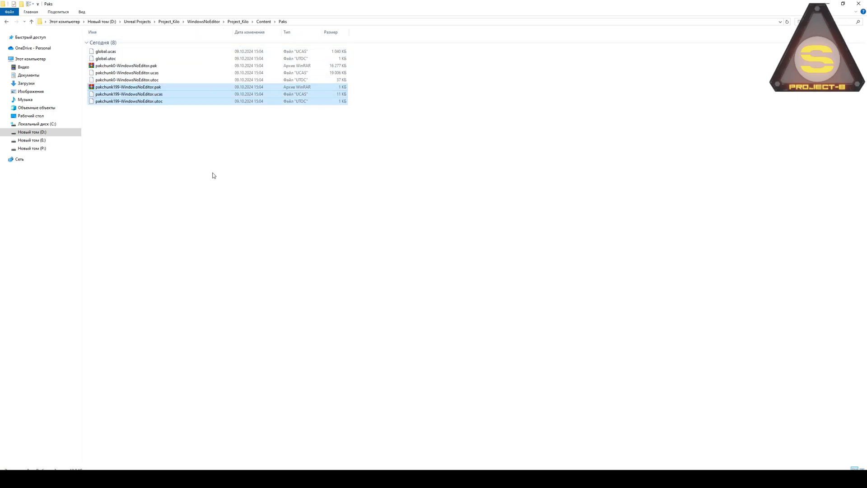
# Rename the files to bred_P and paste them into The Entropy Centre's Paks folder.
pyautogui.press('F2')
pyautogui.press('Return')
pyautogui.hotkey('alt', 'Tab')
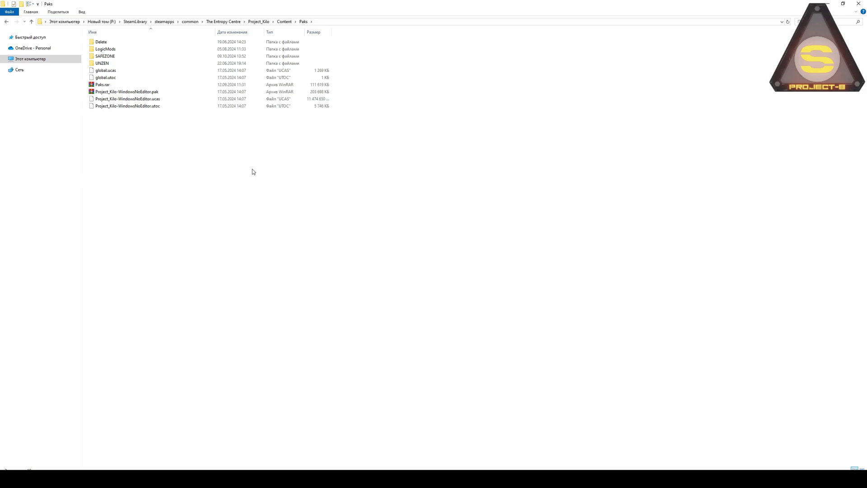
pyautogui.hotkey('ctrl', 'v')
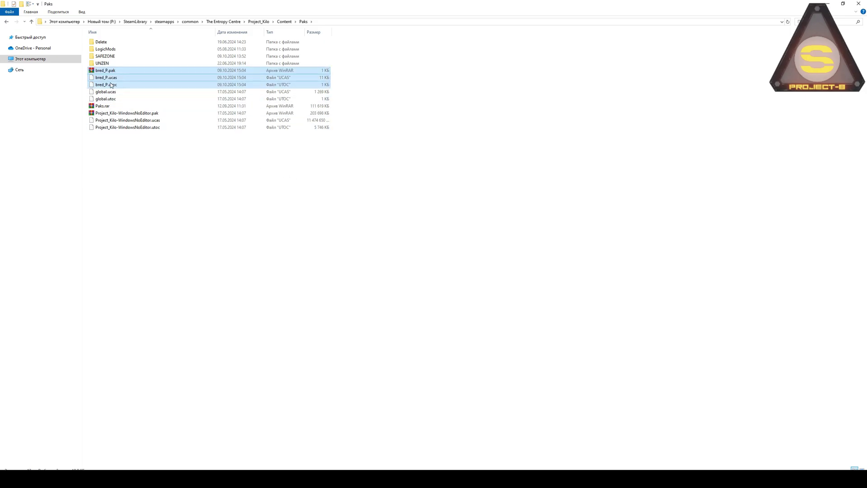